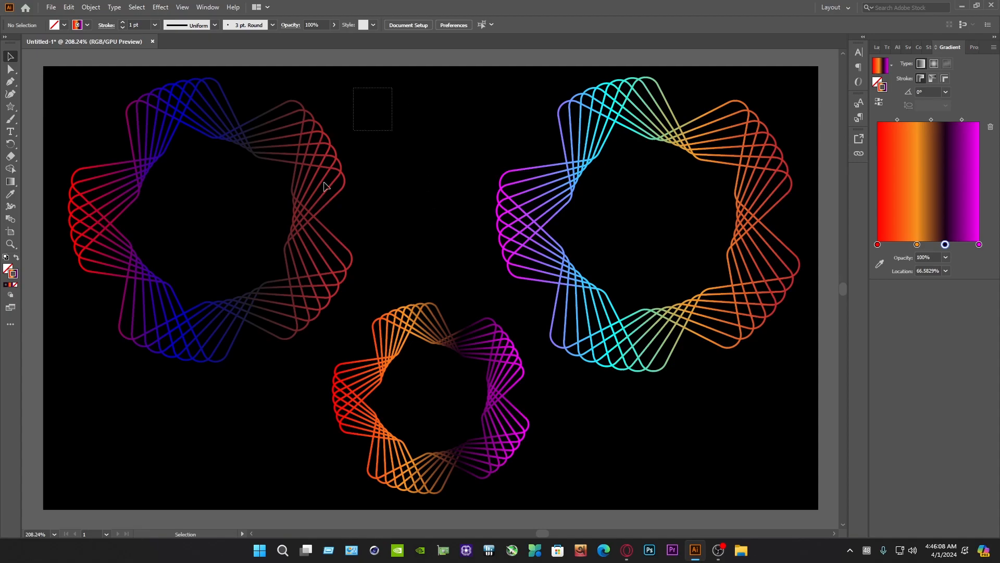
left_click(713, 466)
left_click_drag(731, 462, 246, 172)
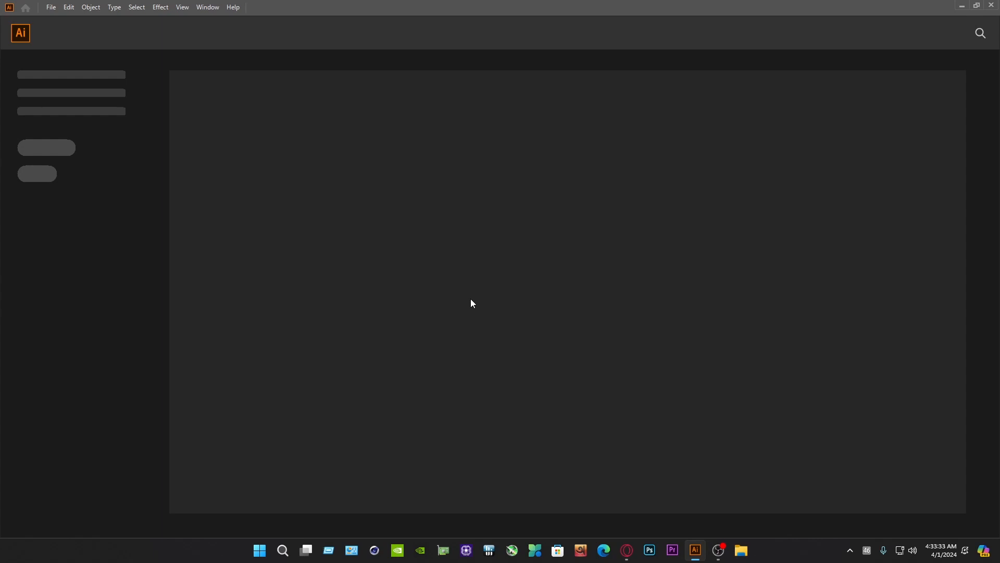
Step: Create a new 7 x 4 in landscape document with RGB Color mode and High (300 ppi) raster effects
left_click(46, 8)
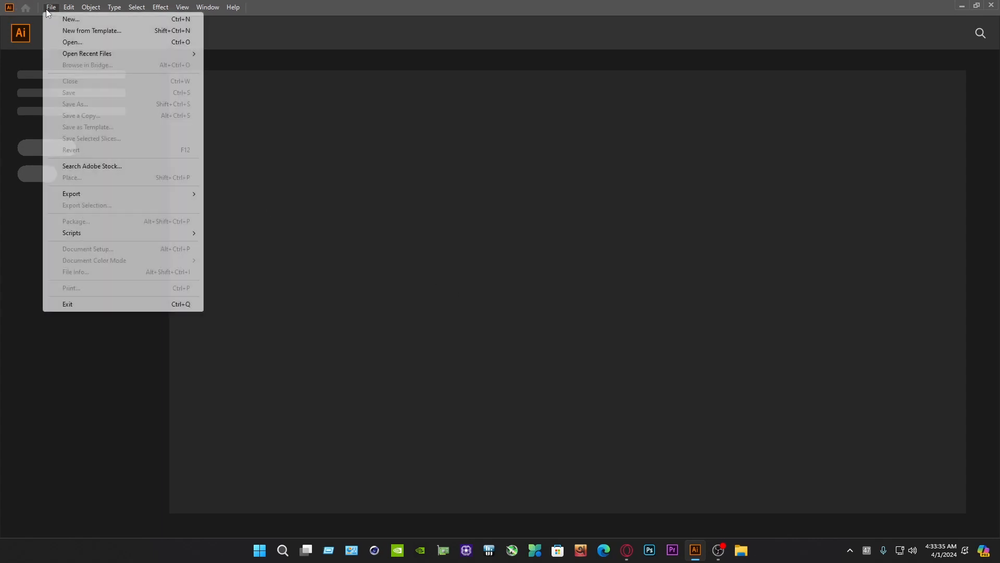
left_click(59, 17)
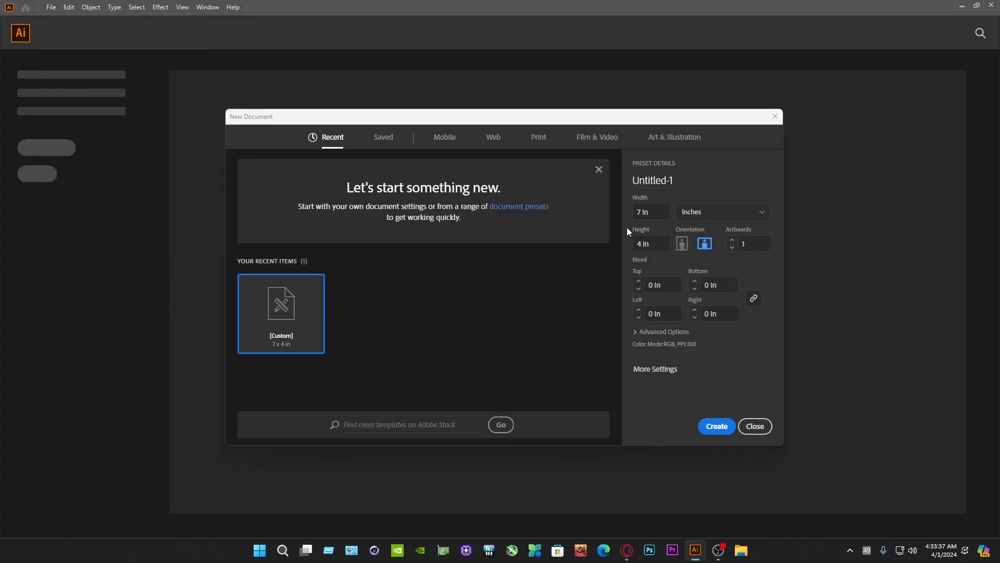
left_click(677, 215)
left_click(705, 266)
left_click(659, 214)
left_click(654, 246)
left_click(637, 331)
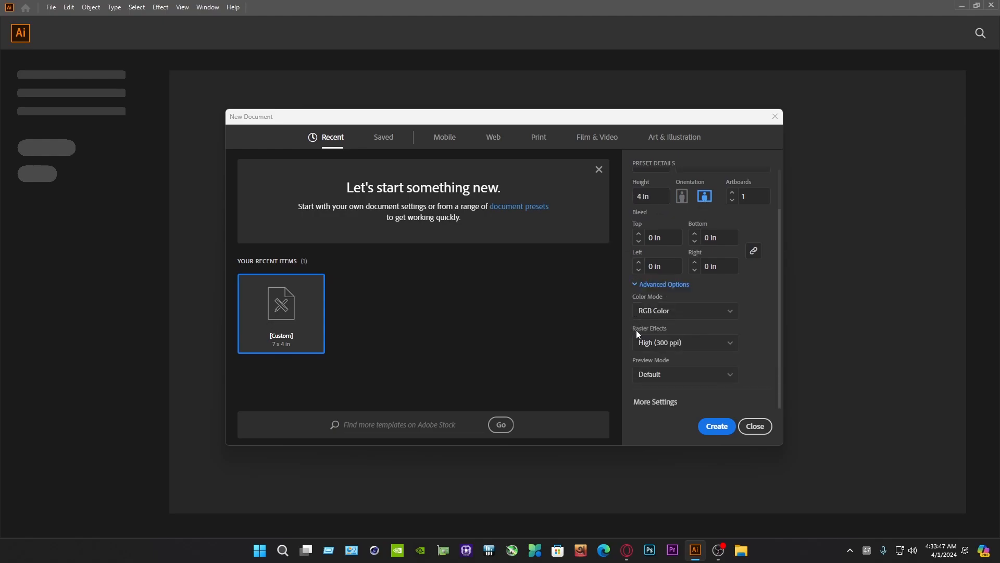
left_click(680, 344)
left_click(681, 359)
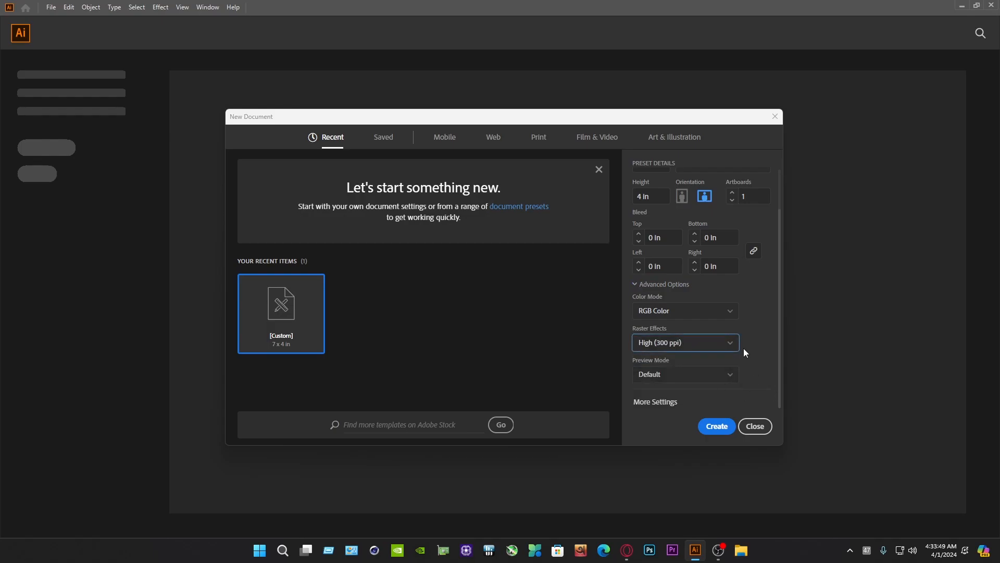
left_click(718, 424)
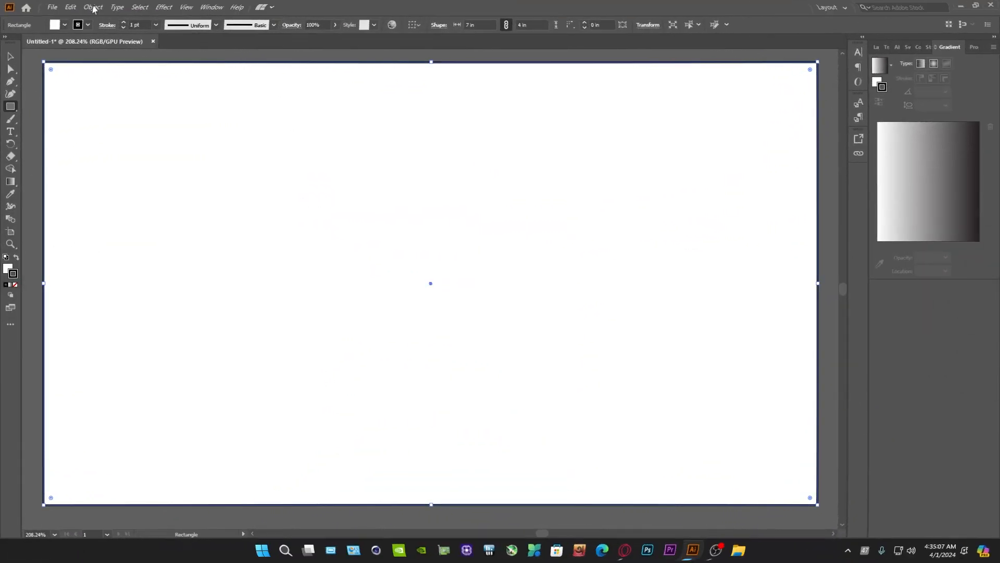
Step: Remove the stroke from the artboard-sized rectangle and fill it with black
left_click(79, 27)
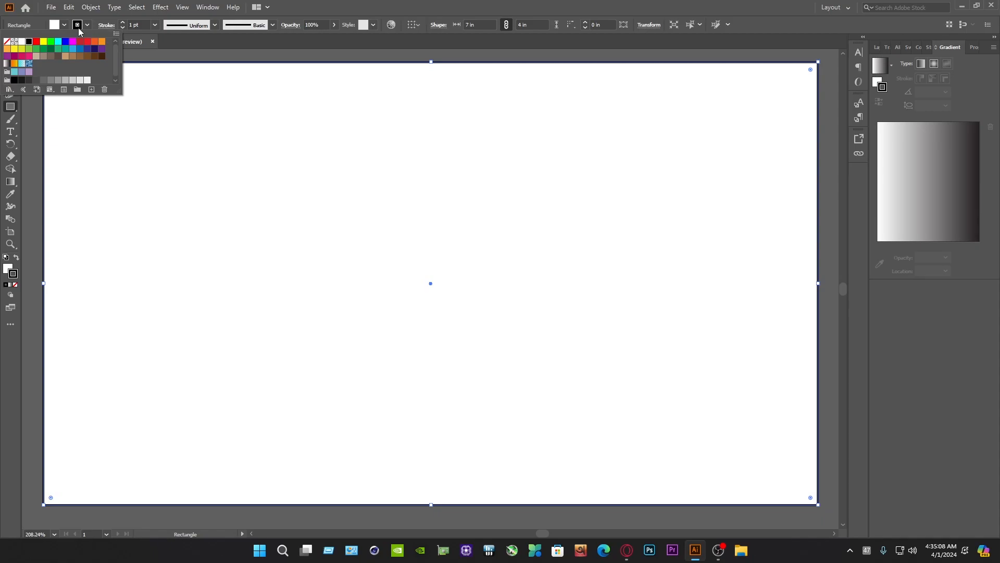
left_click(6, 41)
left_click(54, 27)
left_click(29, 41)
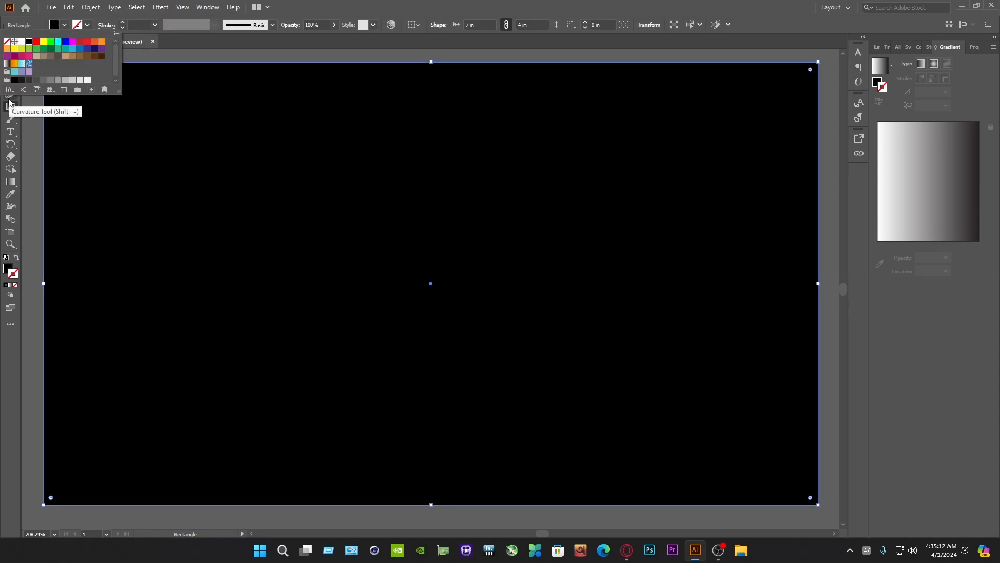
Step: Lock the black background rectangle inside Layer 1
left_click(11, 56)
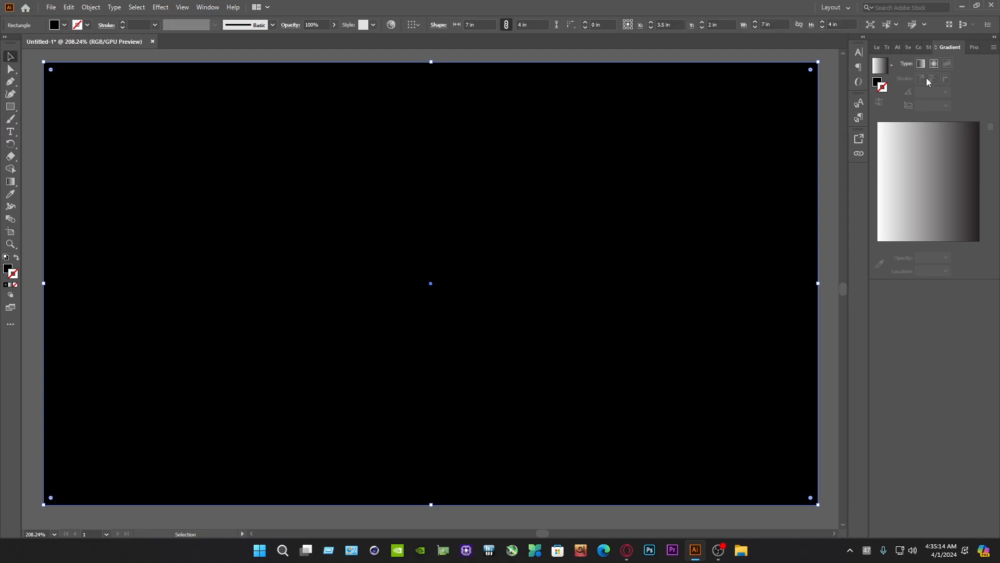
left_click(876, 48)
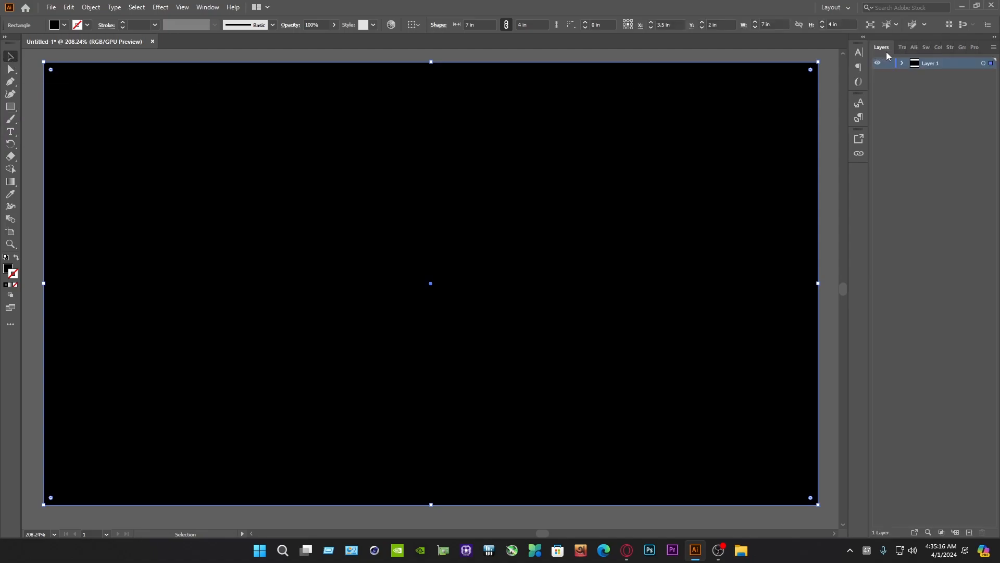
left_click(903, 65)
left_click(889, 75)
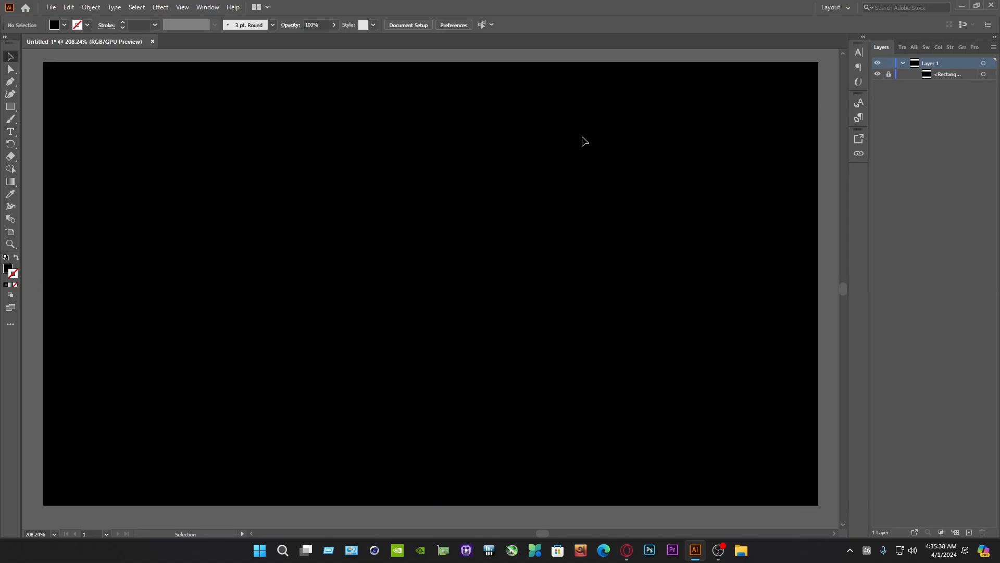
Step: Draw a five-pointed star near the artboard's centre and scale it to about 2.9 x 2.8 in
left_click(10, 107)
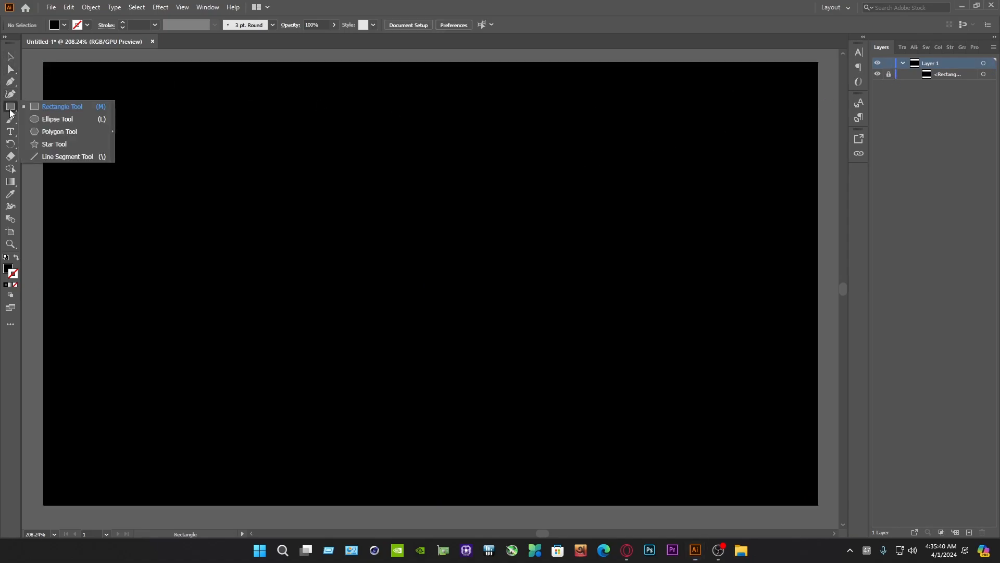
left_click(45, 146)
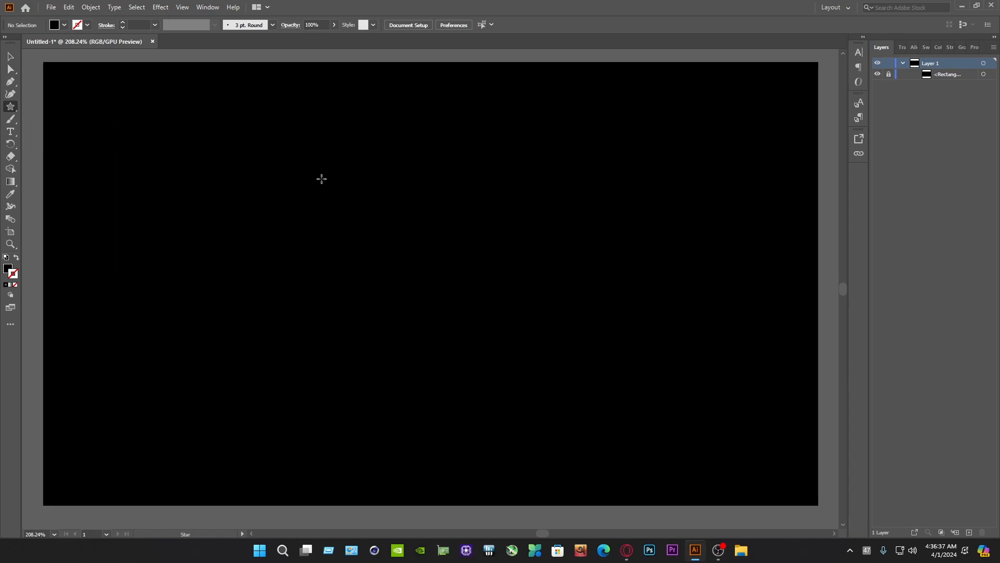
left_click_drag(304, 154, 500, 333)
key("v")
left_click_drag(312, 179, 445, 260)
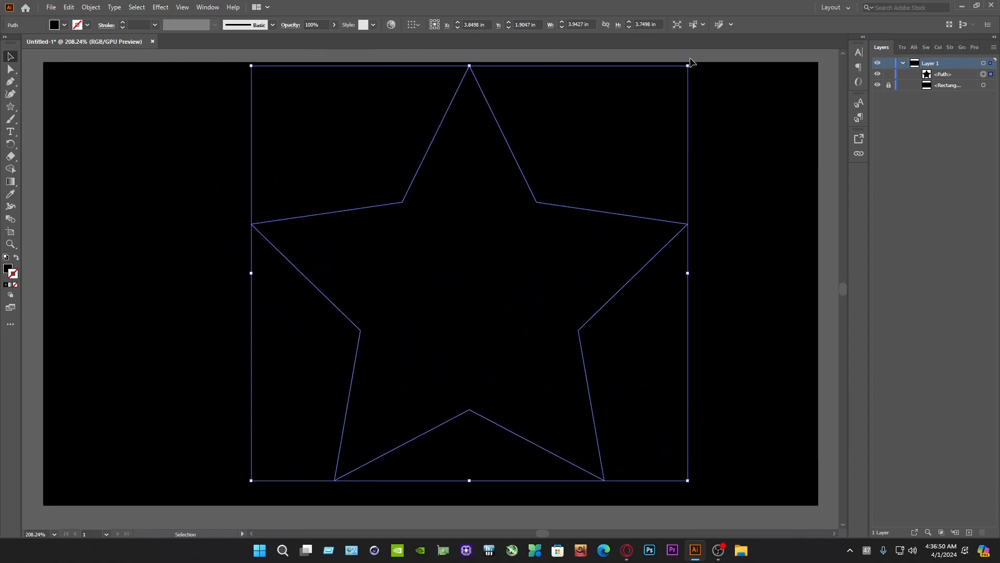
left_click_drag(689, 67, 576, 173)
left_click_drag(491, 333, 460, 313)
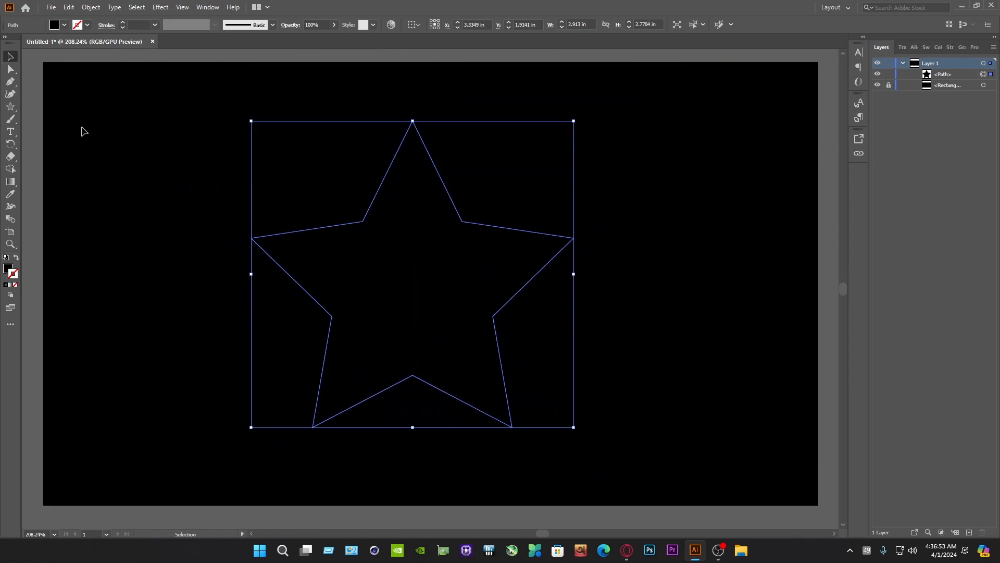
Step: Set the star's fill to none and give it a red 1 pt stroke
left_click(55, 25)
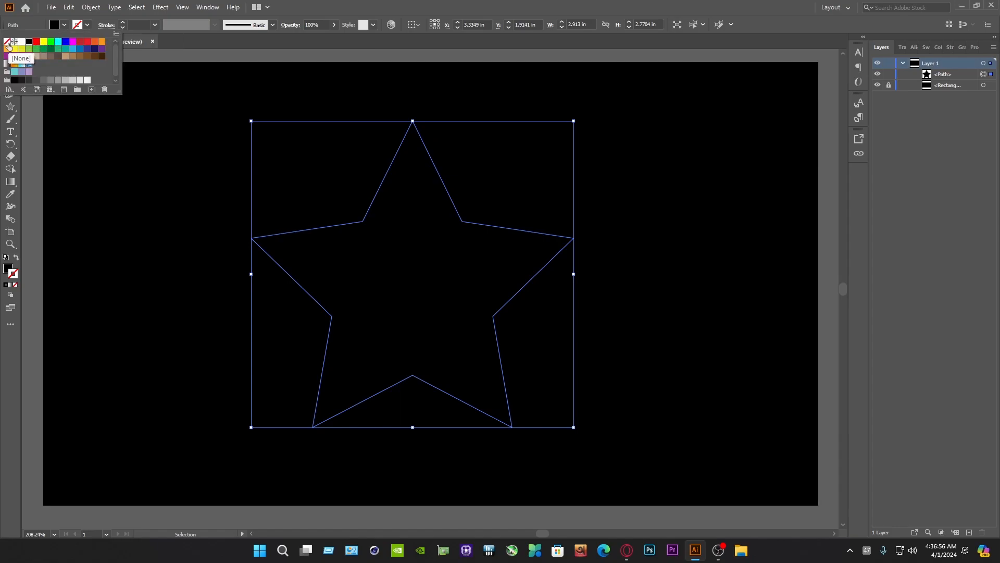
left_click(7, 43)
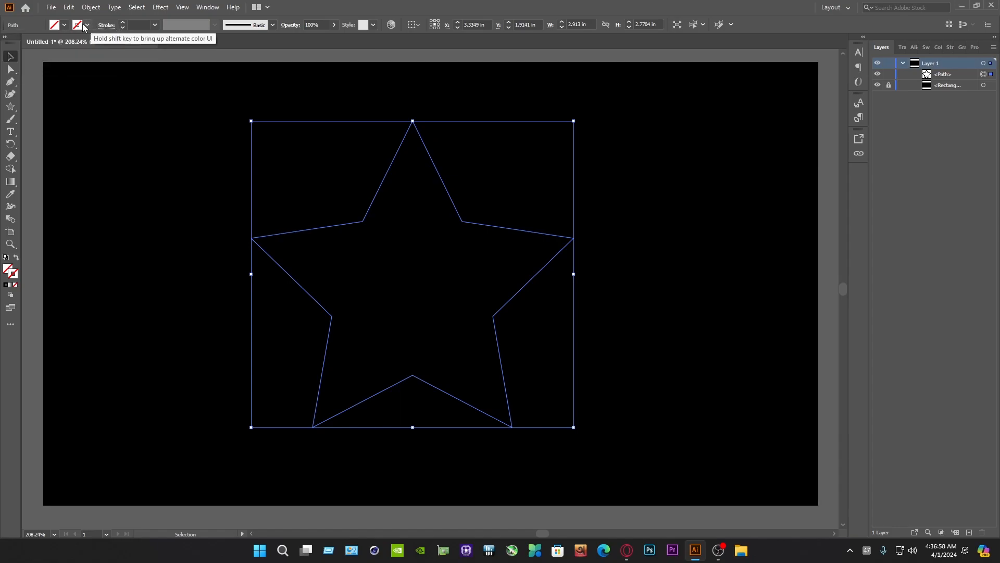
left_click(79, 26)
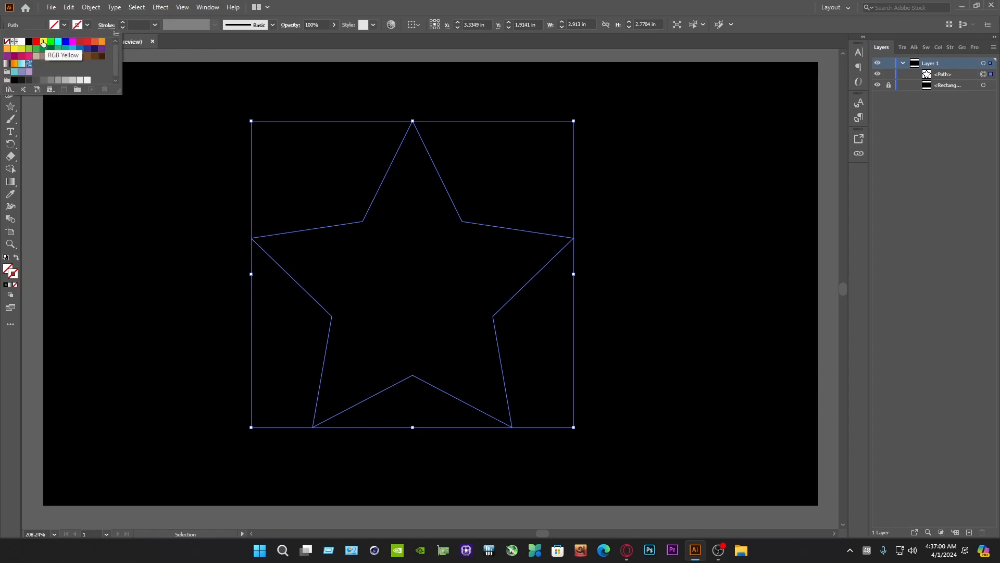
left_click(36, 41)
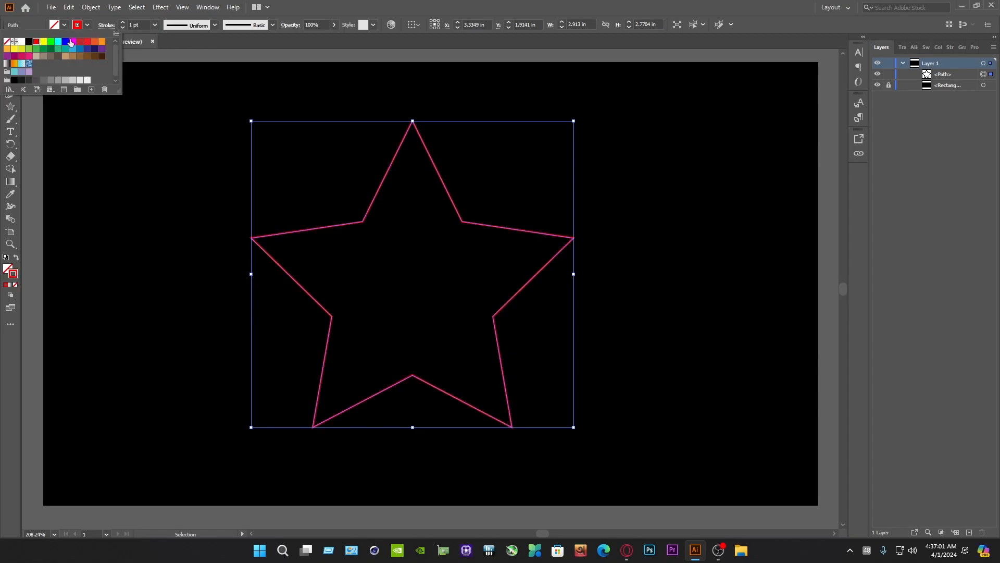
left_click(153, 25)
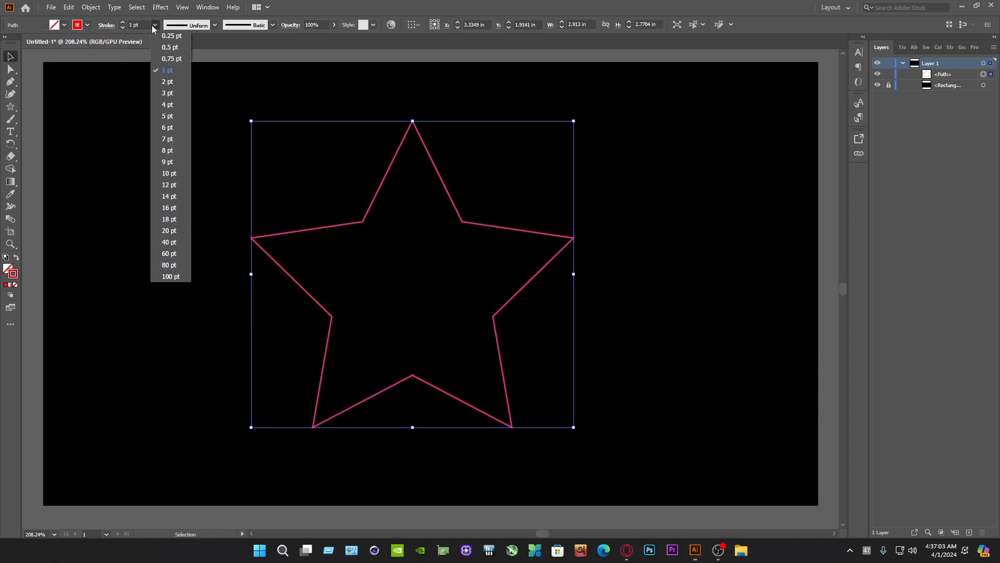
left_click(175, 72)
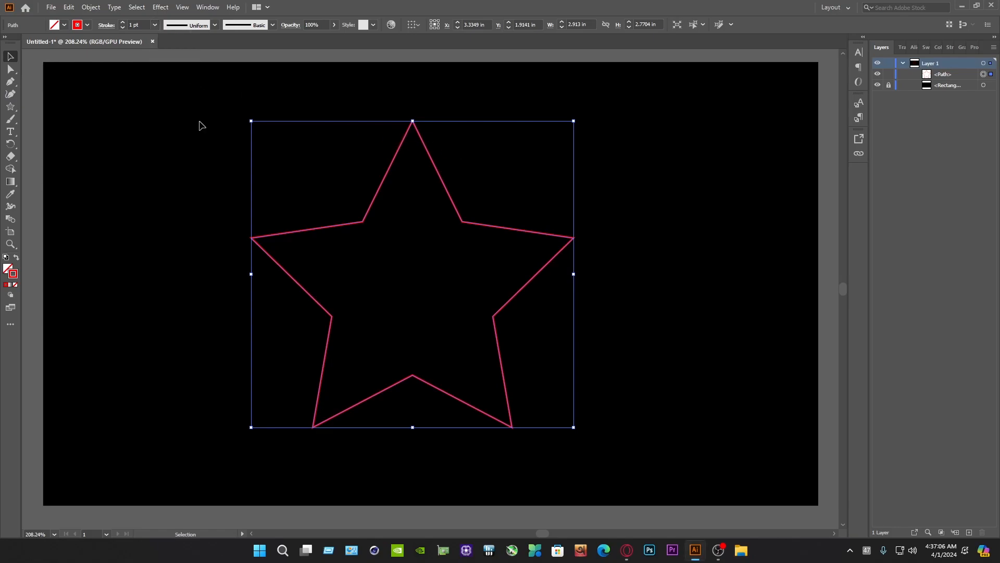
Step: Round all the star's corners to a radius of about 0.12 in and shift the star slightly left
left_click(10, 69)
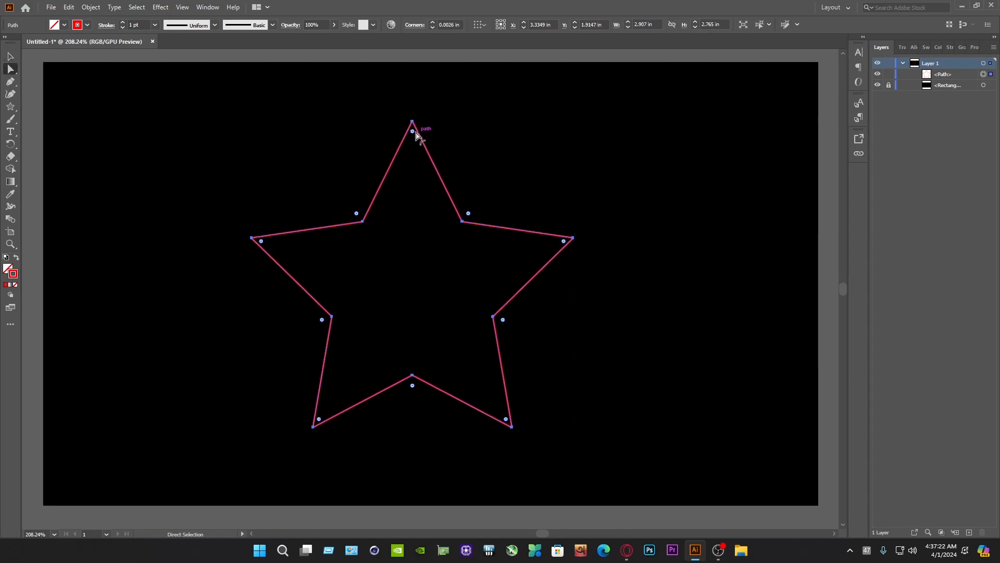
left_click_drag(415, 133, 415, 152)
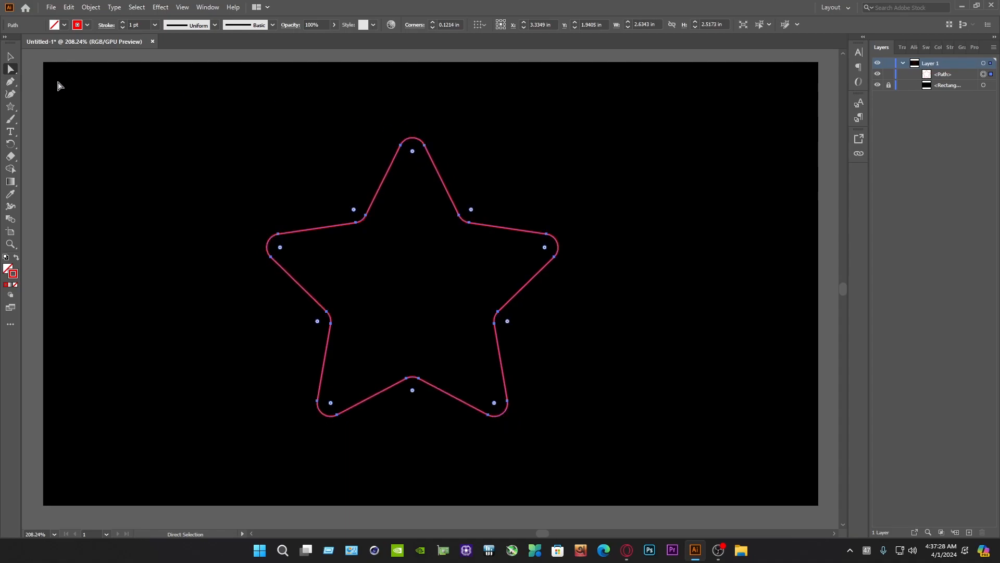
left_click(18, 60)
left_click_drag(505, 228, 495, 226)
Step: Apply a Transform effect to the rounded star with a 6° rotation and 6 copies
left_click(160, 7)
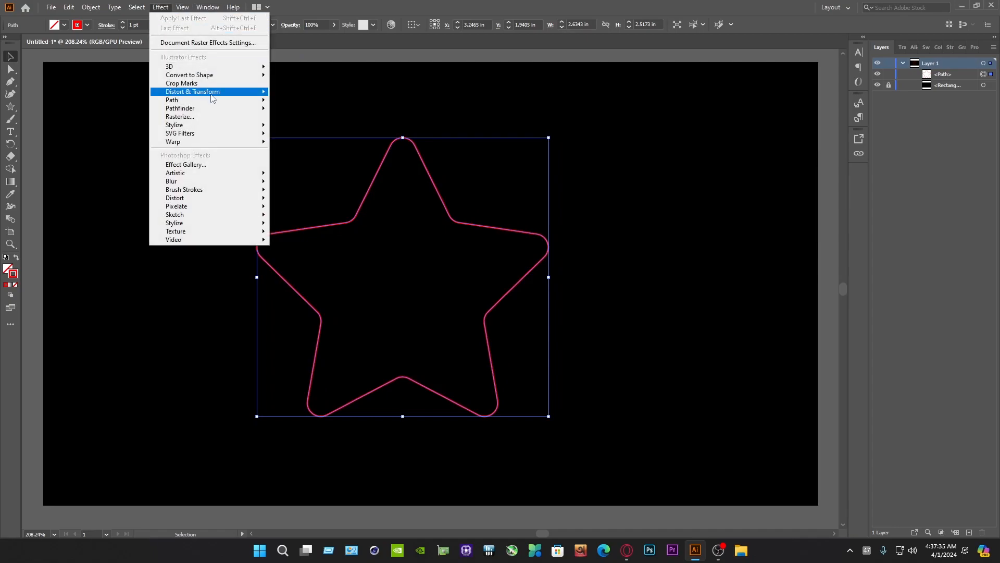
mouse_move(197, 92)
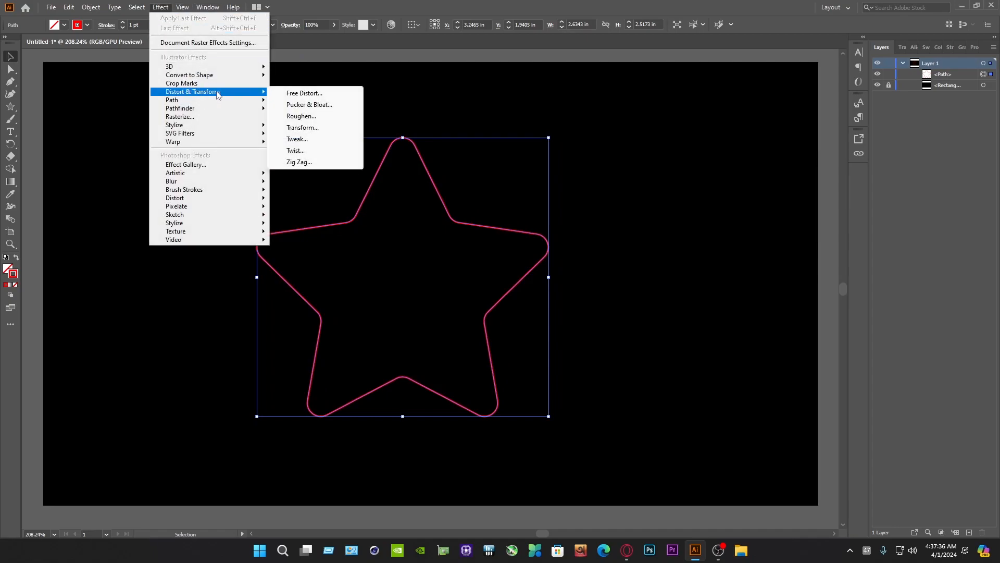
left_click(301, 129)
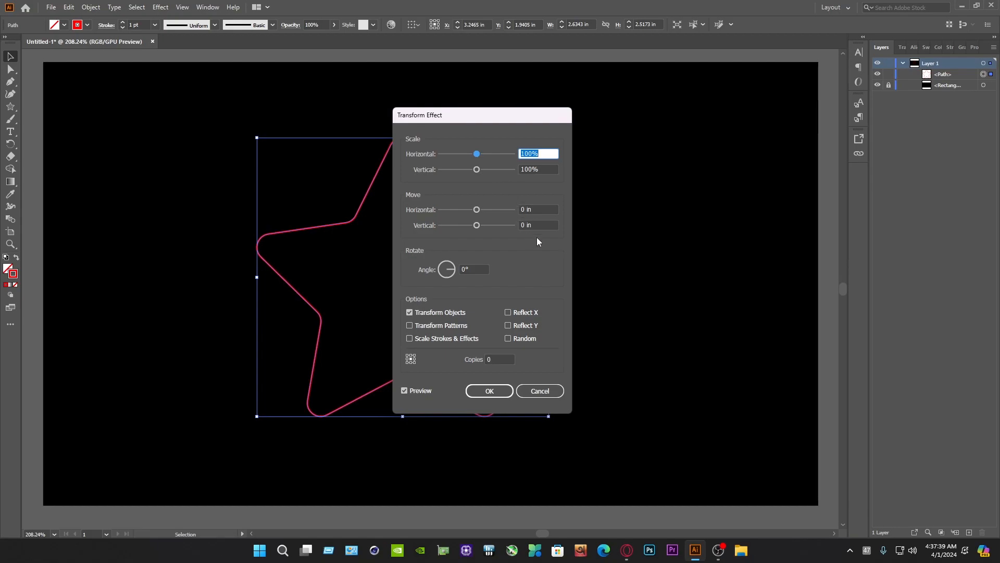
left_click(476, 270)
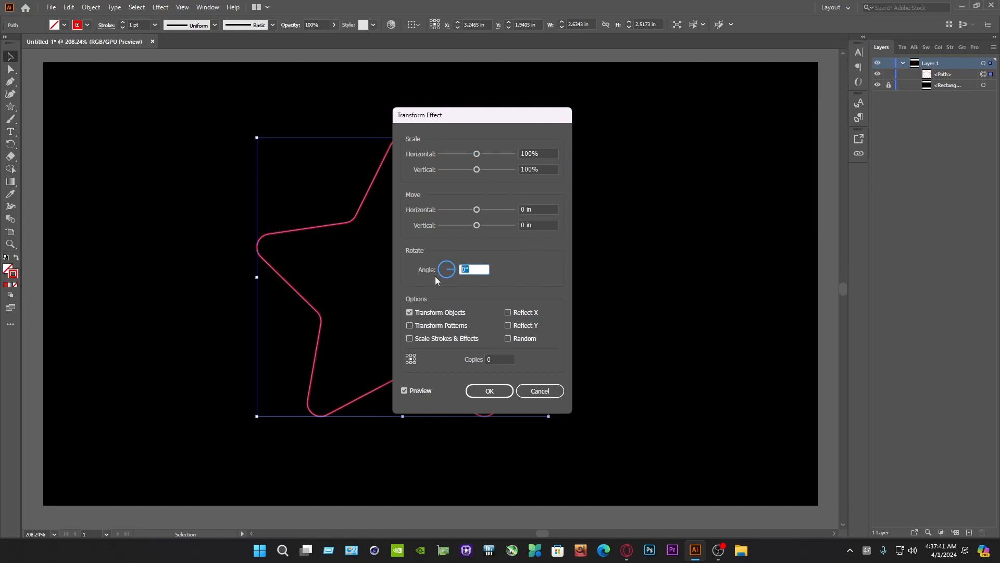
type("5")
key("BackSpace")
type("6")
left_click(496, 359)
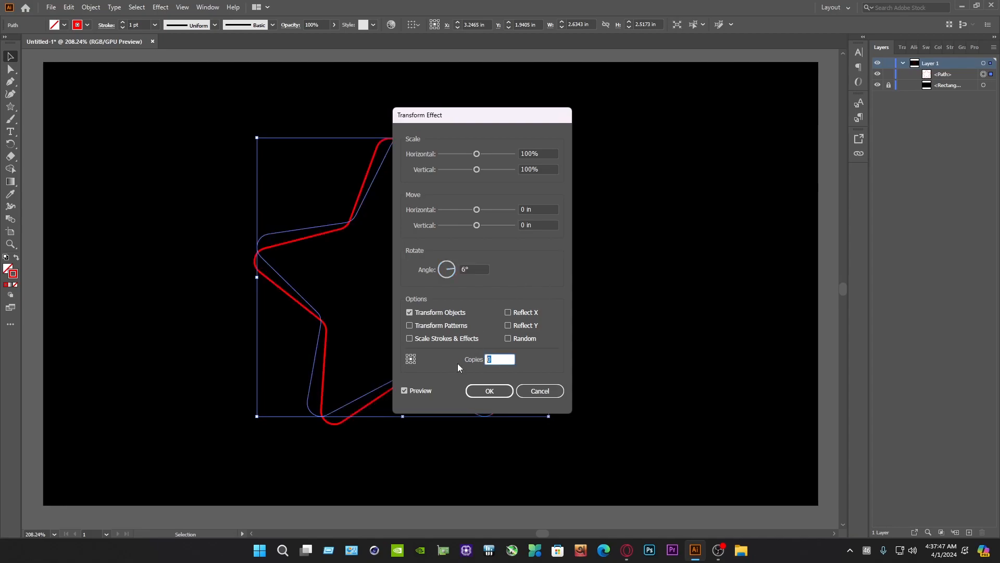
type("6")
left_click(420, 391)
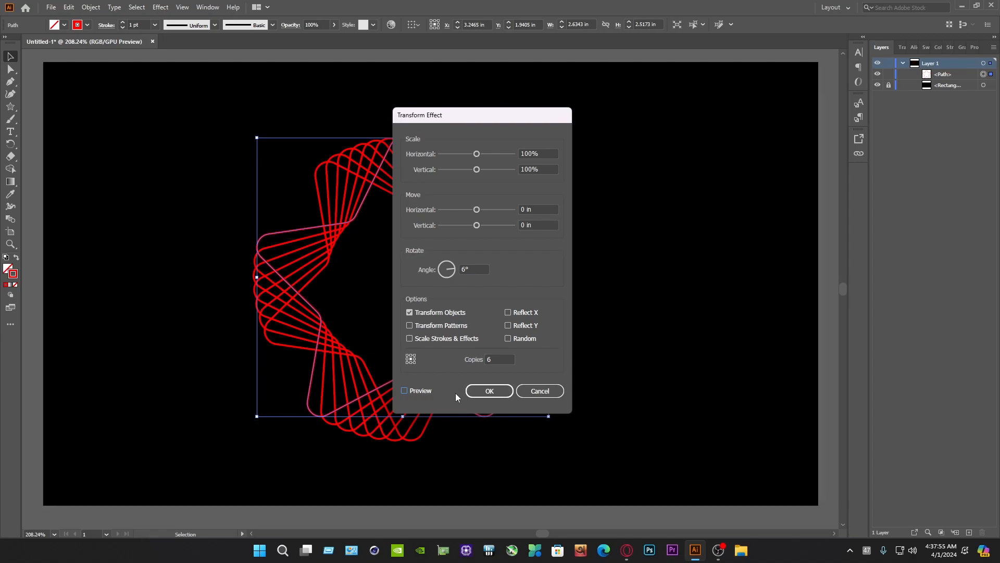
left_click(488, 391)
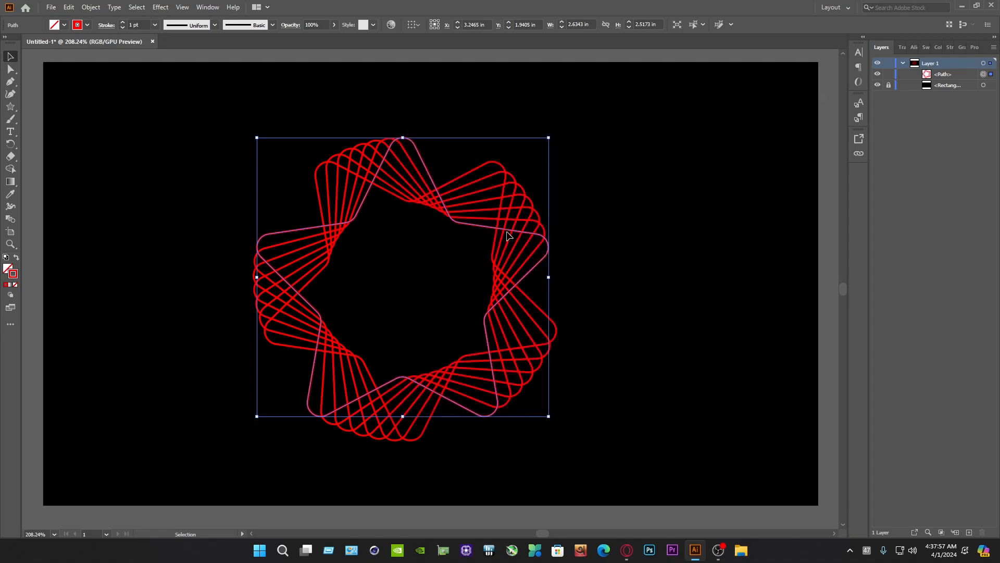
Step: Move the rotated star pattern slightly up and right and expand its appearance
left_click_drag(510, 237, 529, 230)
left_click(92, 8)
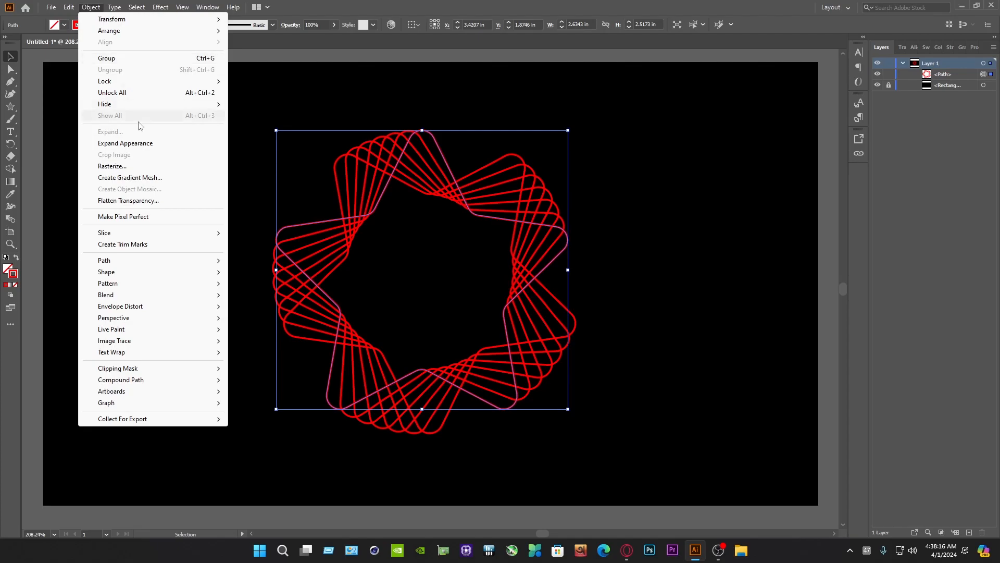
left_click(119, 145)
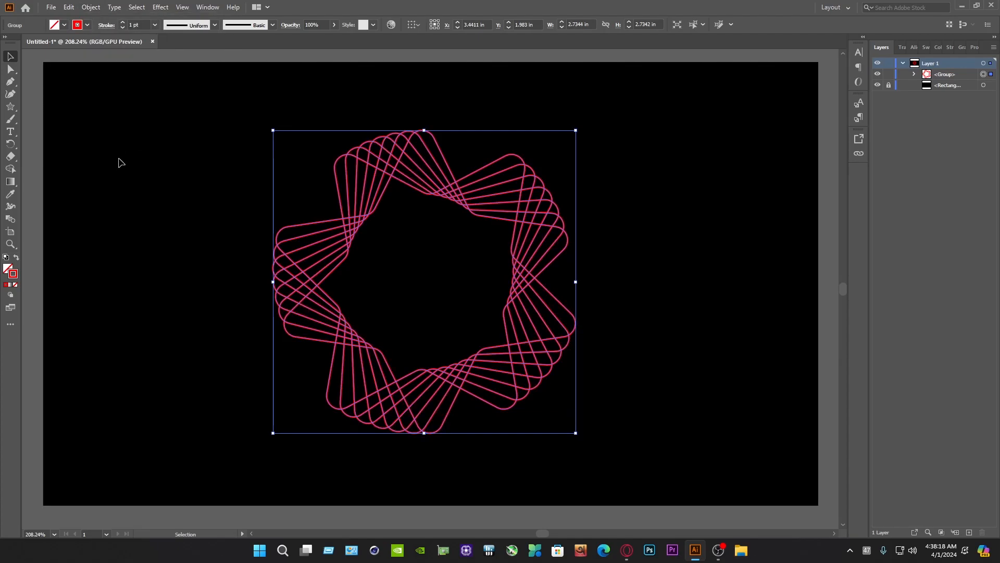
Step: Apply a white-to-black linear gradient to the rotated star pattern's stroke
left_click(960, 47)
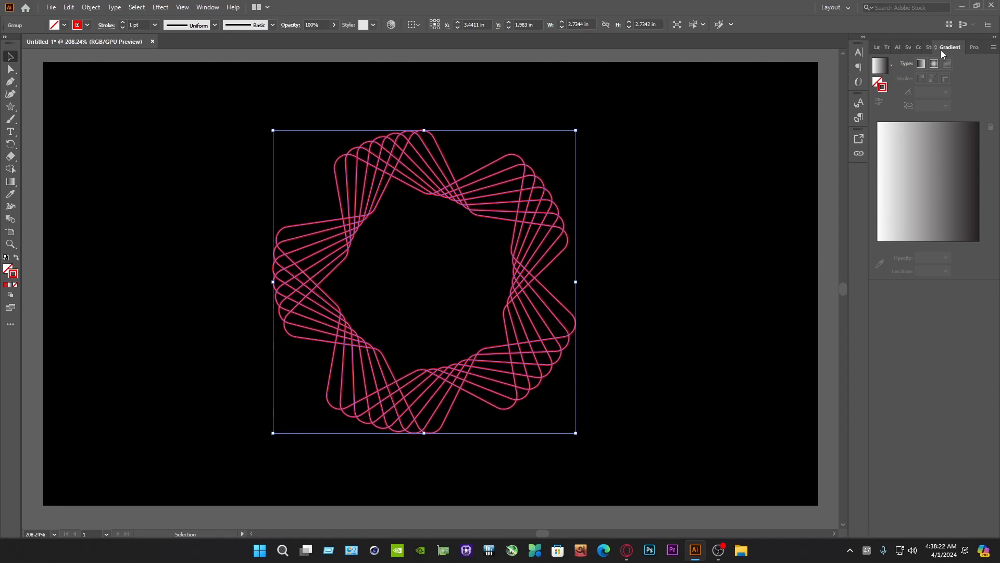
left_click(207, 7)
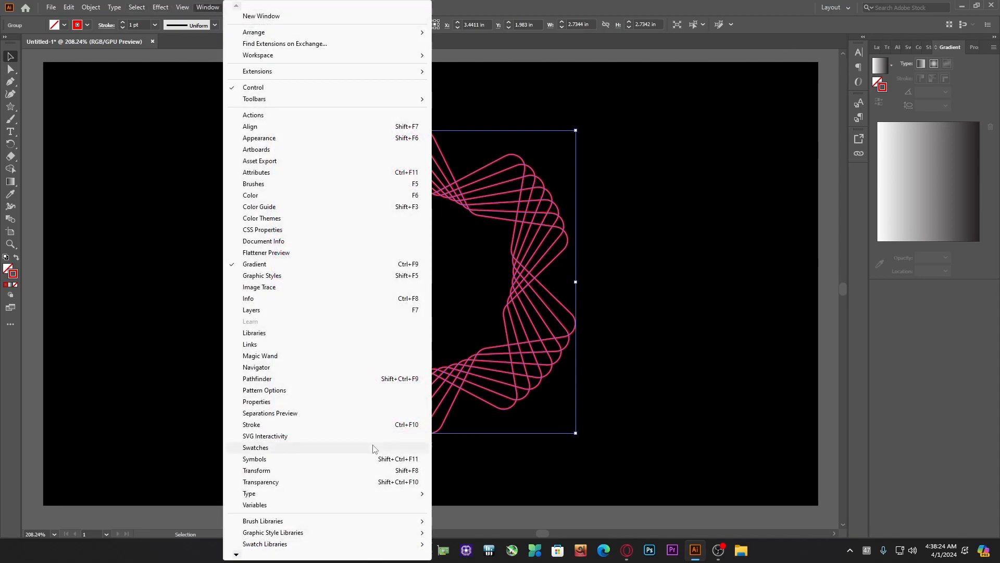
left_click(245, 268)
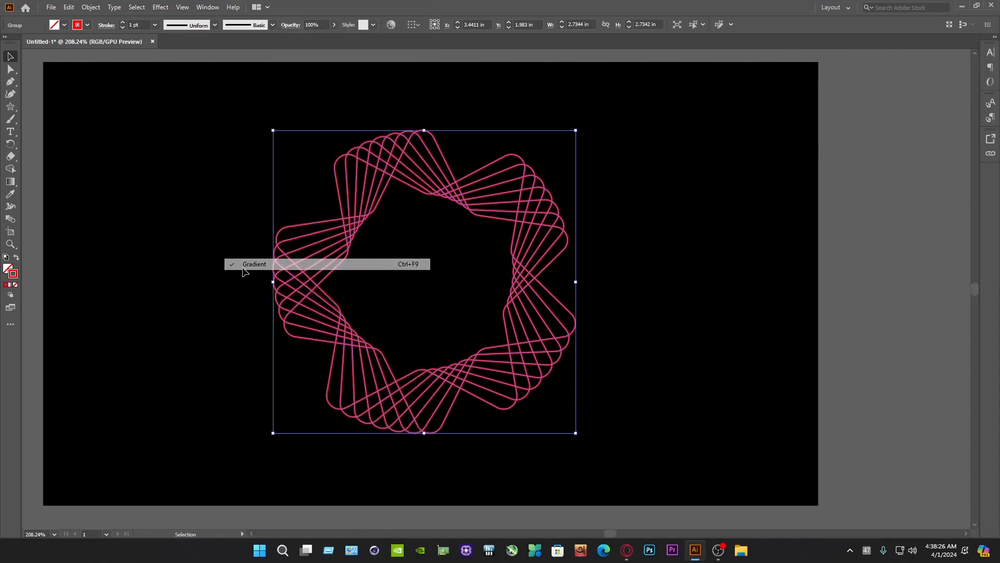
left_click(209, 8)
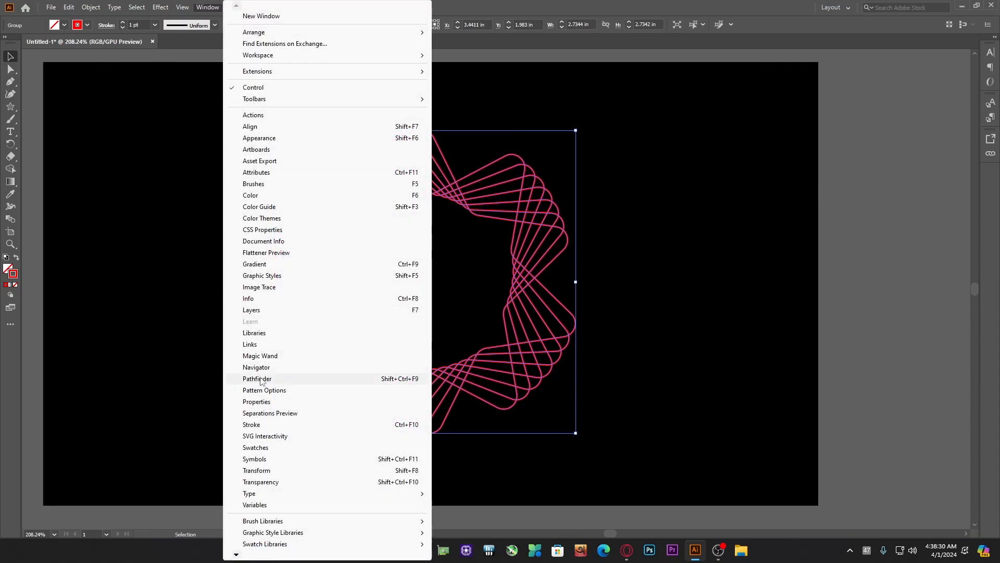
left_click(252, 264)
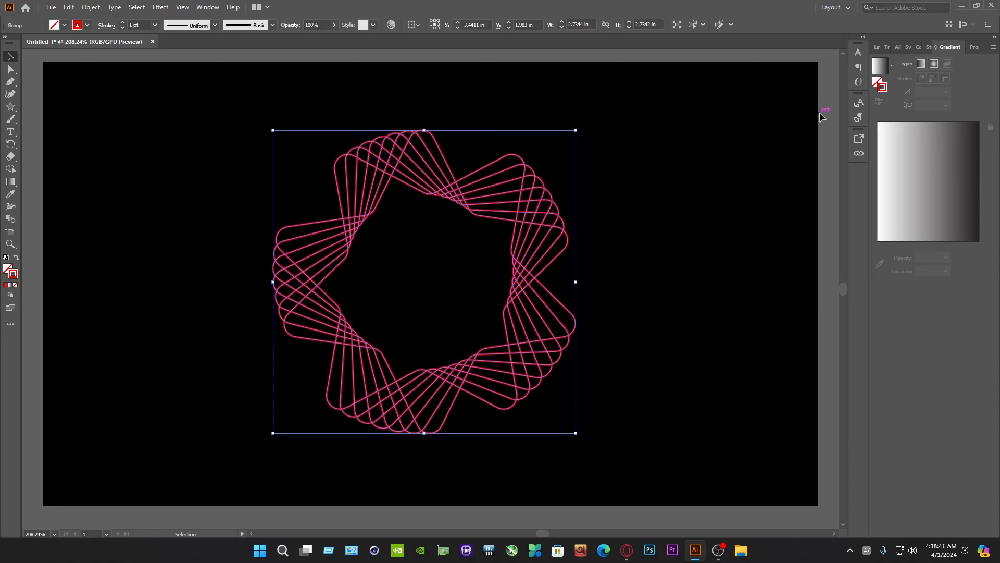
left_click(907, 206)
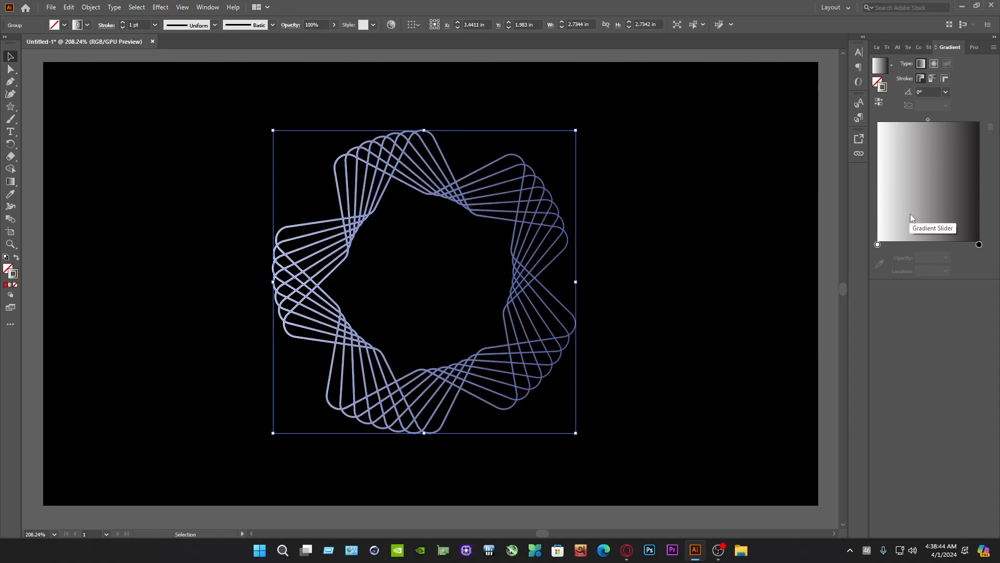
Step: Change the stroke gradient's white starting stop at 0% to red
left_click(879, 245)
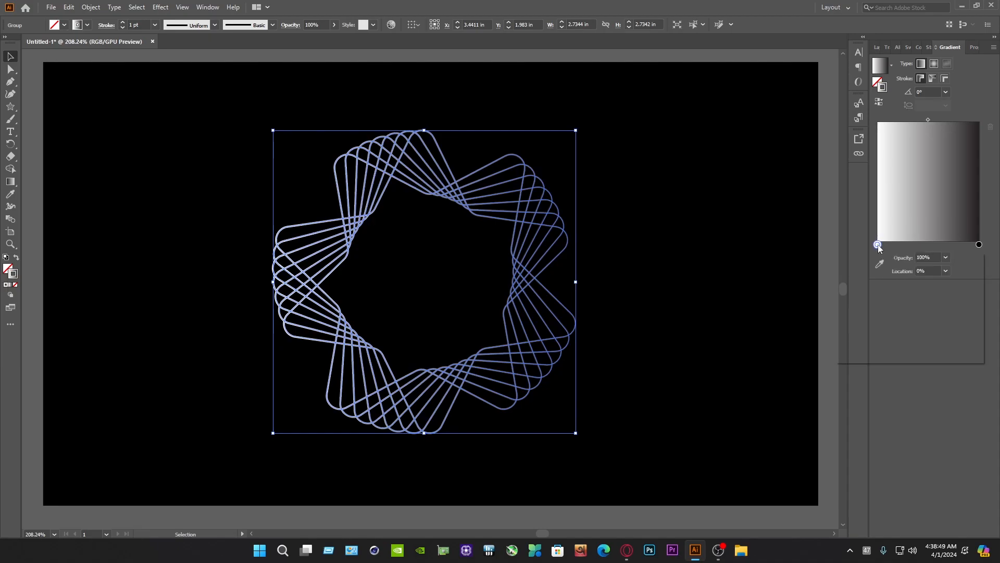
double_click(878, 246)
left_click(874, 278)
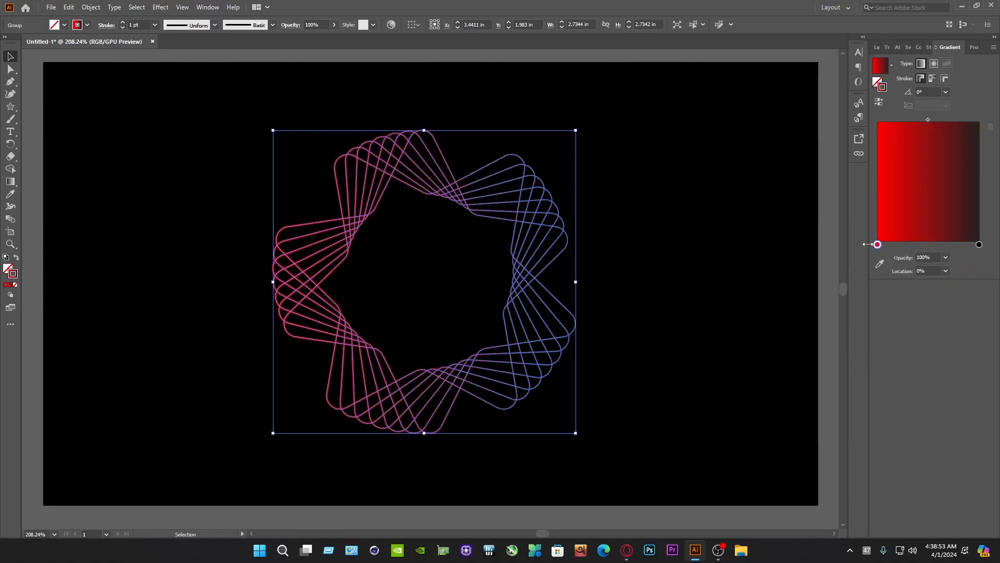
Step: Add a blue stop to the stroke gradient near the red one and shift it to about 29%
left_click(900, 245)
double_click(901, 245)
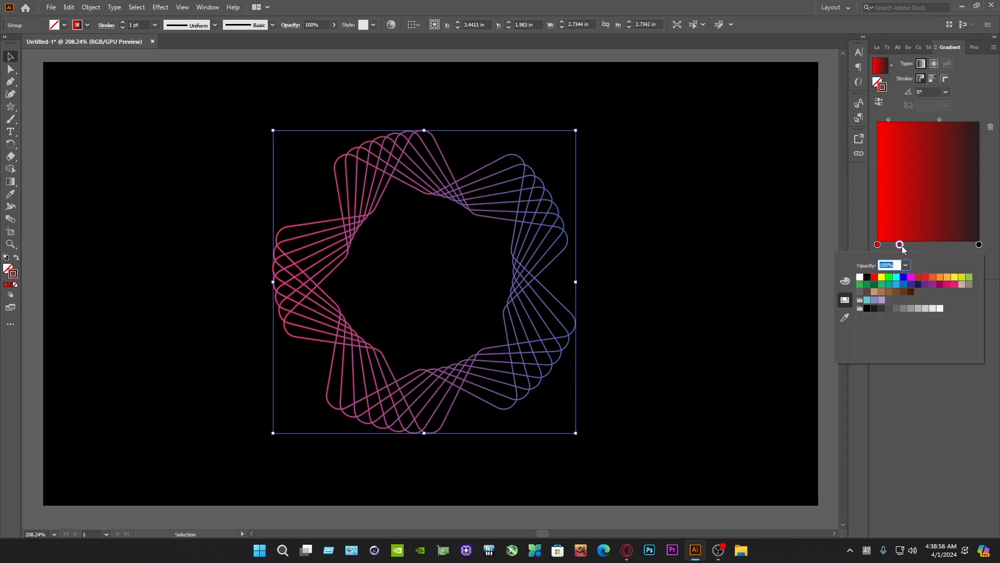
left_click(904, 277)
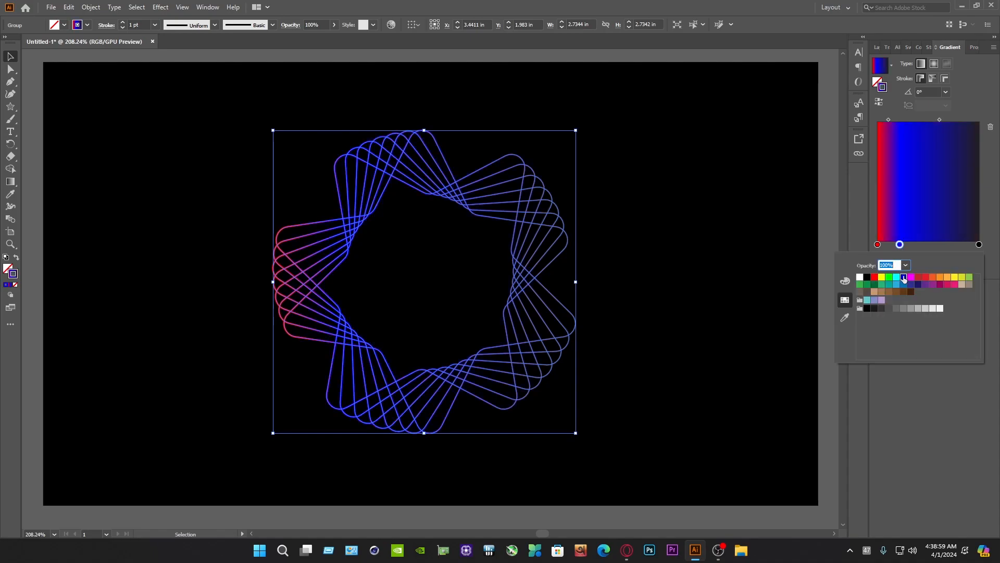
left_click(900, 245)
left_click_drag(901, 244, 908, 245)
Step: Darken the blue gradient stop to the RGB colour 0000C6
double_click(907, 244)
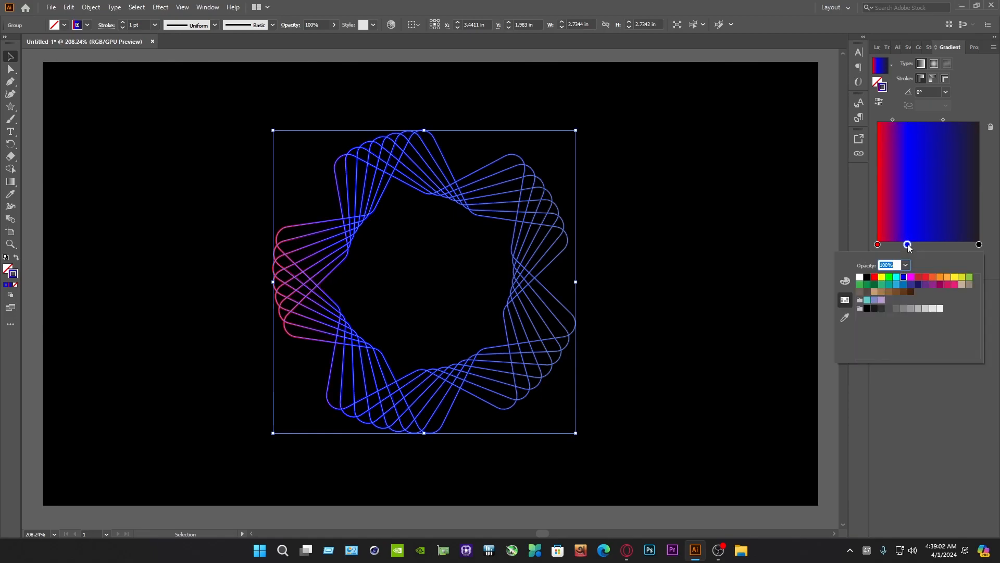
left_click(845, 282)
left_click_drag(899, 302, 912, 302)
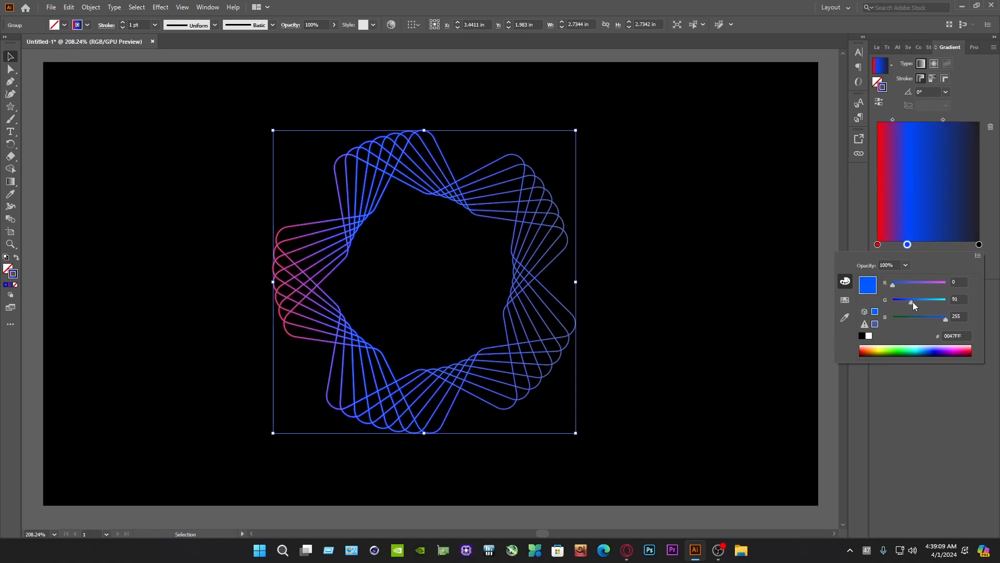
left_click_drag(966, 336, 935, 336)
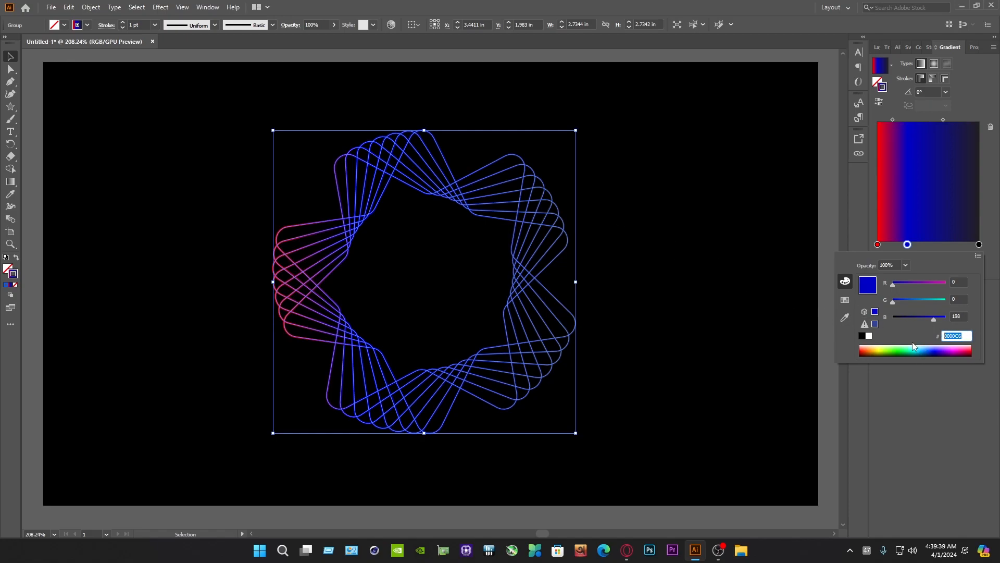
Step: Add another stop between the blue and black ones at about 60% and colour it dark red
left_click(933, 240)
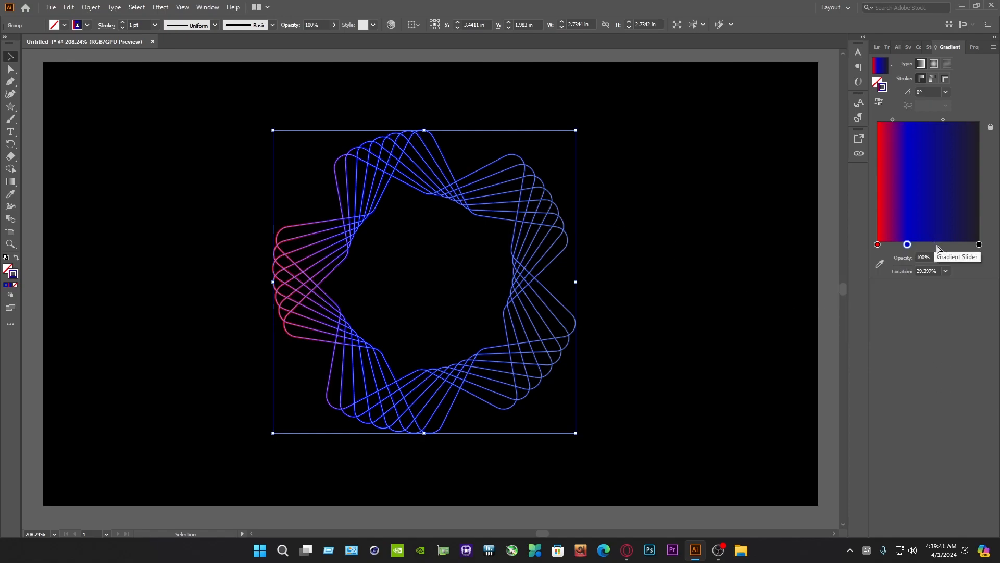
left_click(938, 245)
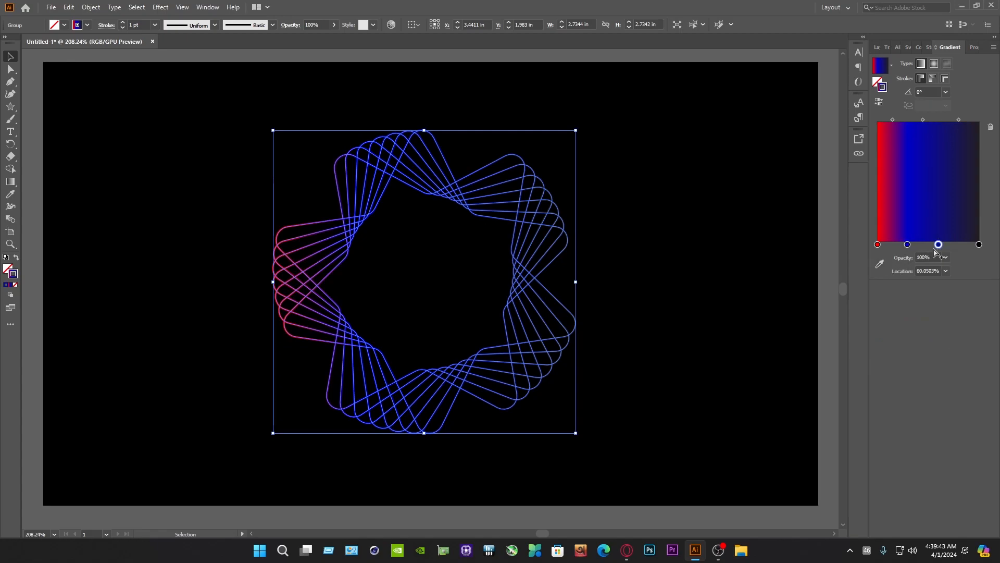
double_click(939, 244)
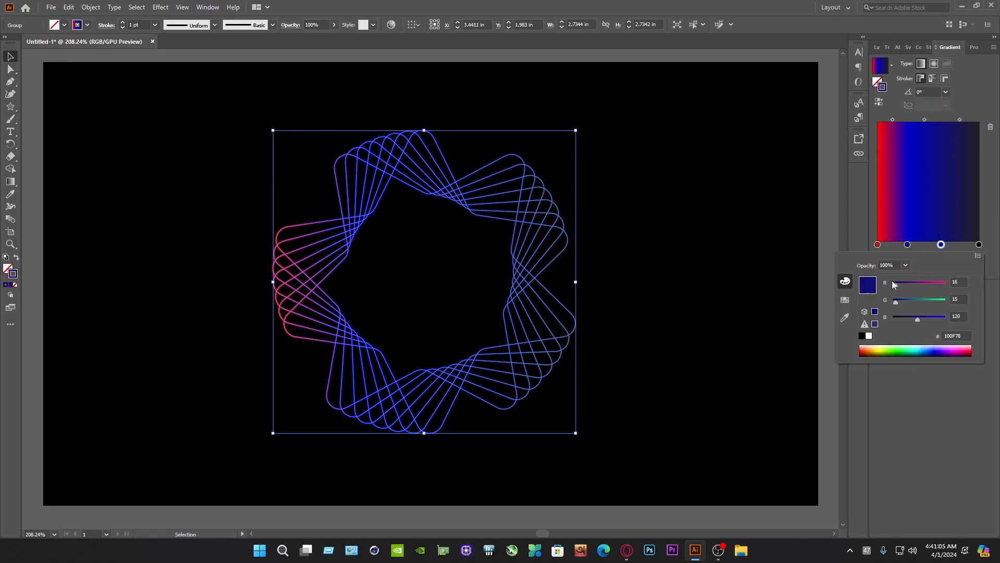
left_click(844, 301)
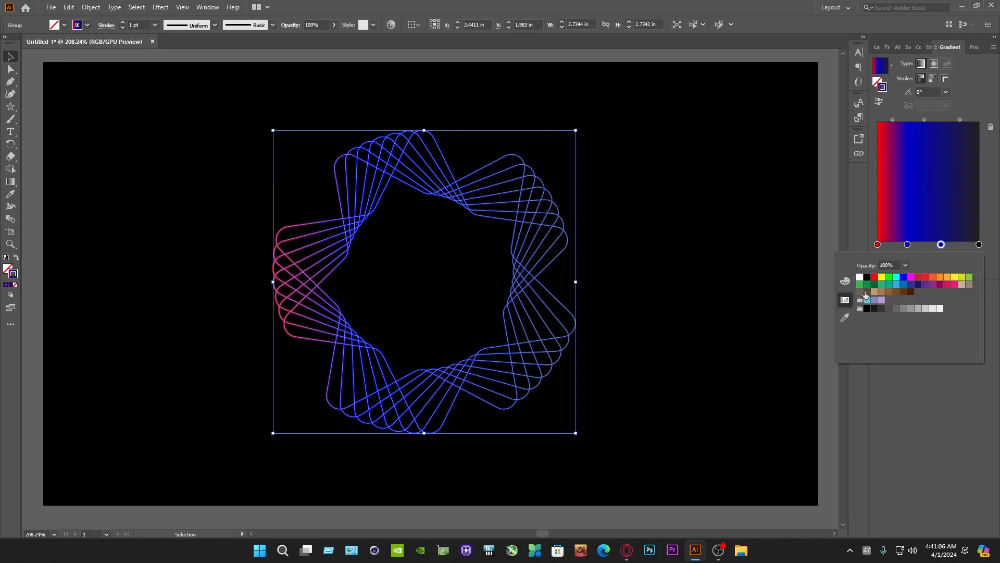
left_click(919, 277)
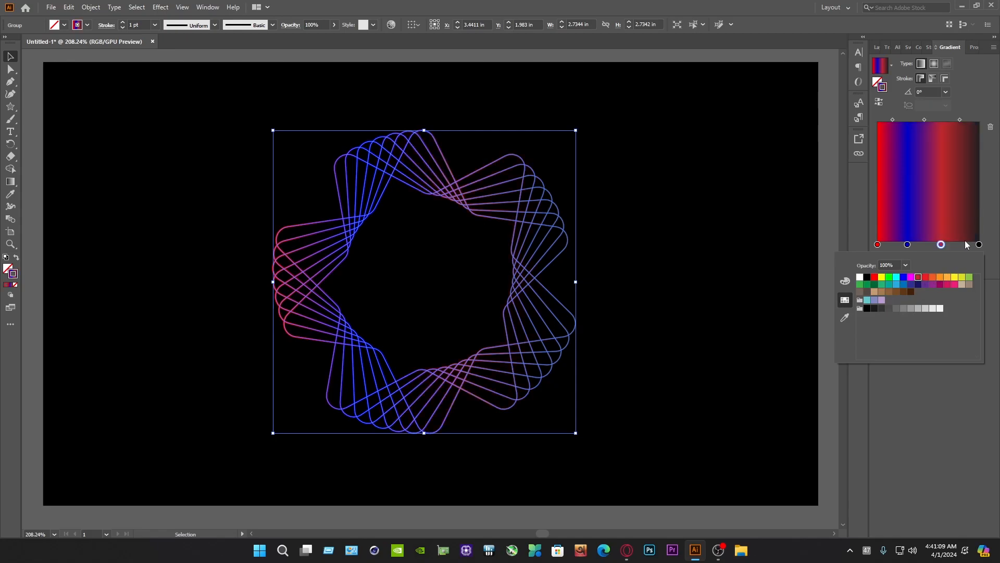
Step: Rearrange the gradient stops with dark red at the far end, black before it and blue at about 39%, and deselect the pattern
left_click(979, 245)
left_click_drag(980, 245, 918, 245)
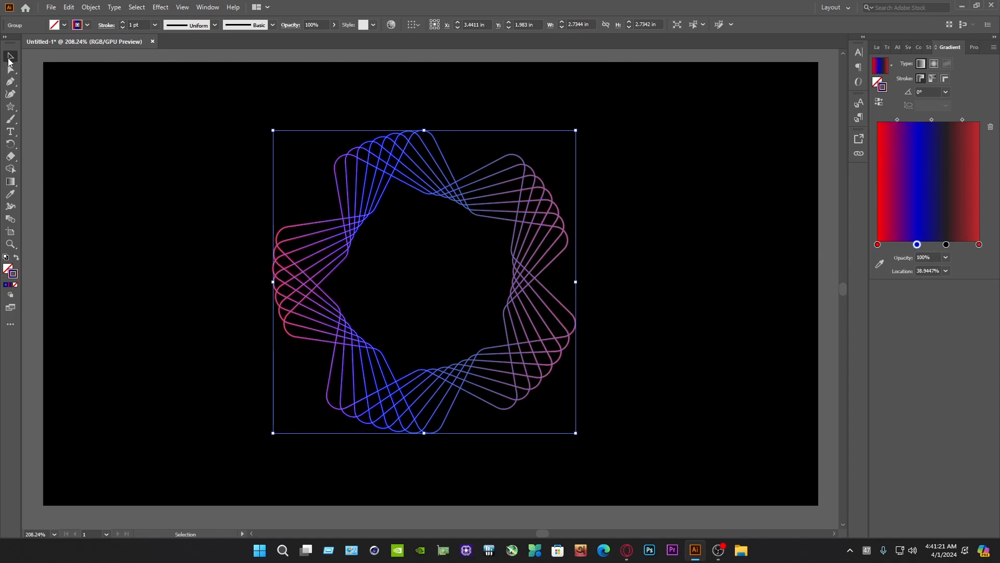
left_click(155, 136)
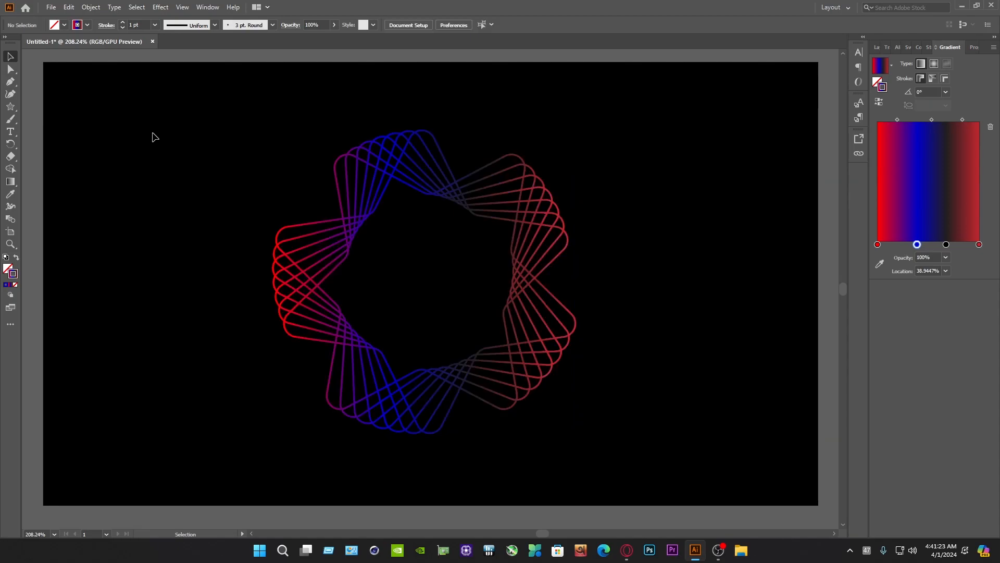